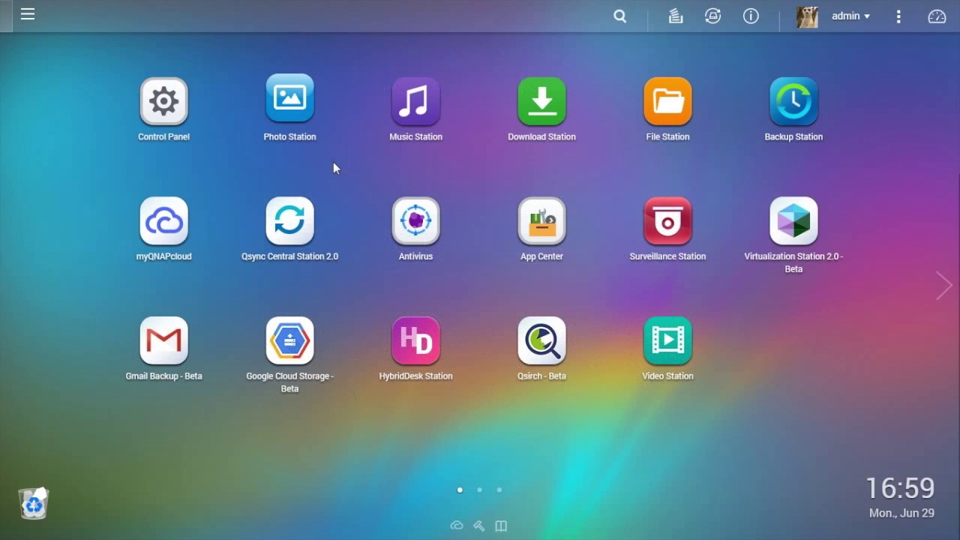
- Launch Photo Station maximized and switch it to Manage mode
{"action": "left_click", "coordinate": [294, 114]}
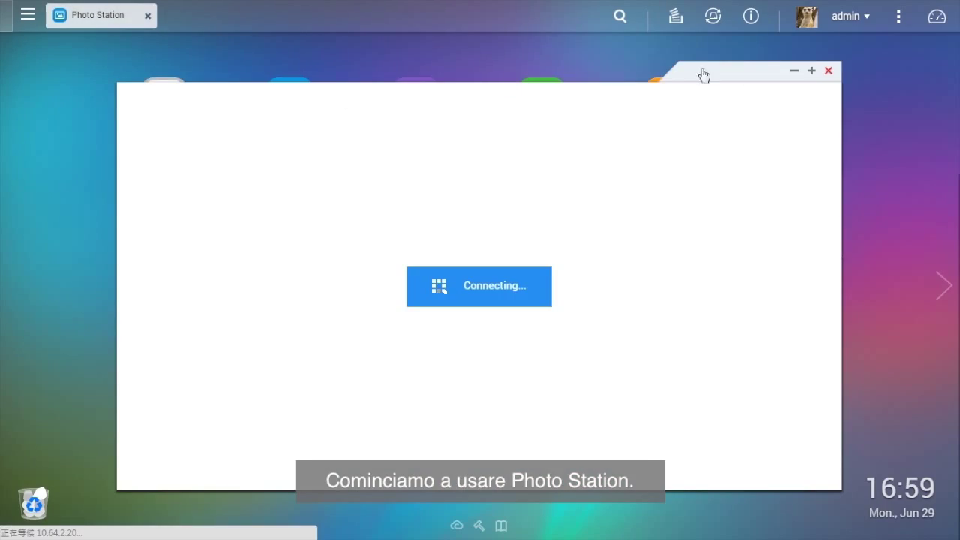
{"action": "left_click", "coordinate": [812, 71]}
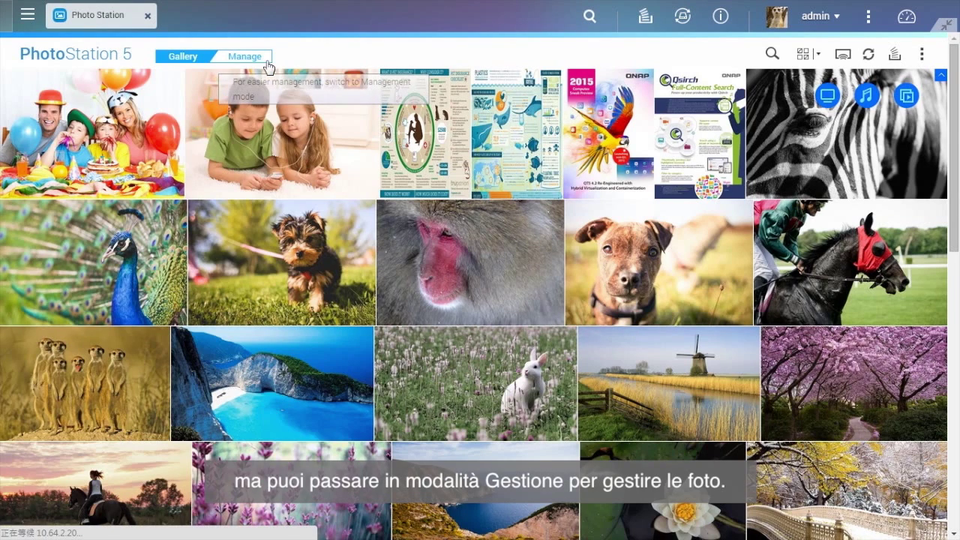
{"action": "left_click", "coordinate": [269, 65]}
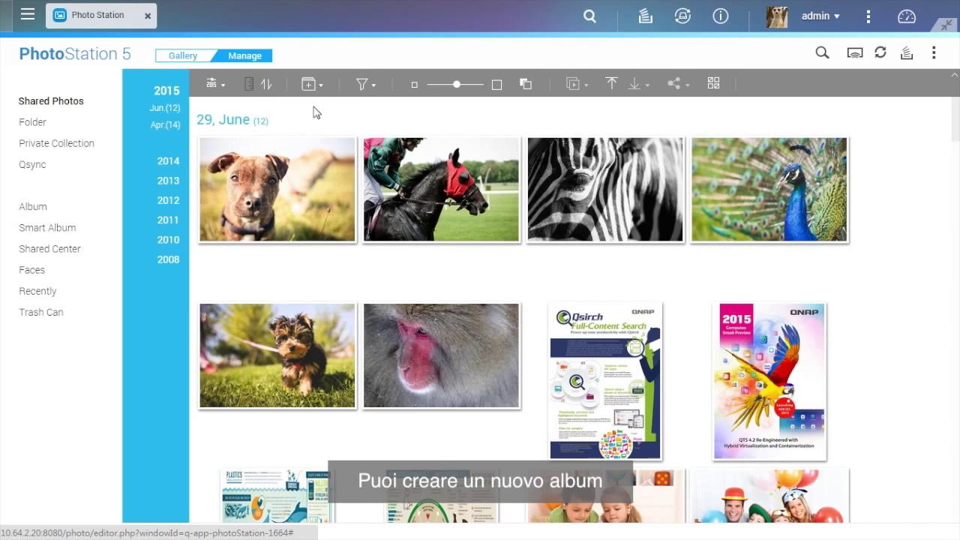
- Create a new regular album named 'Favorite'
{"action": "left_click", "coordinate": [320, 87]}
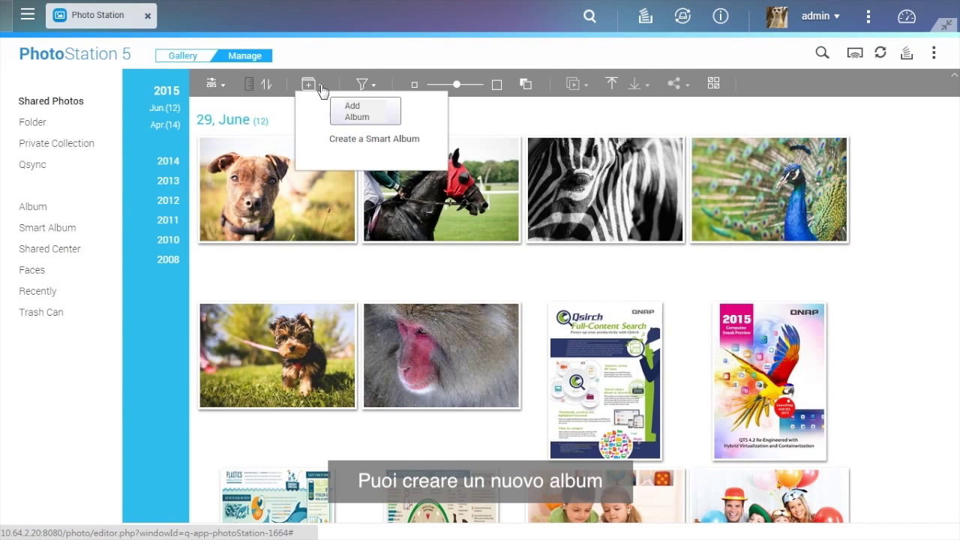
{"action": "left_click", "coordinate": [429, 120]}
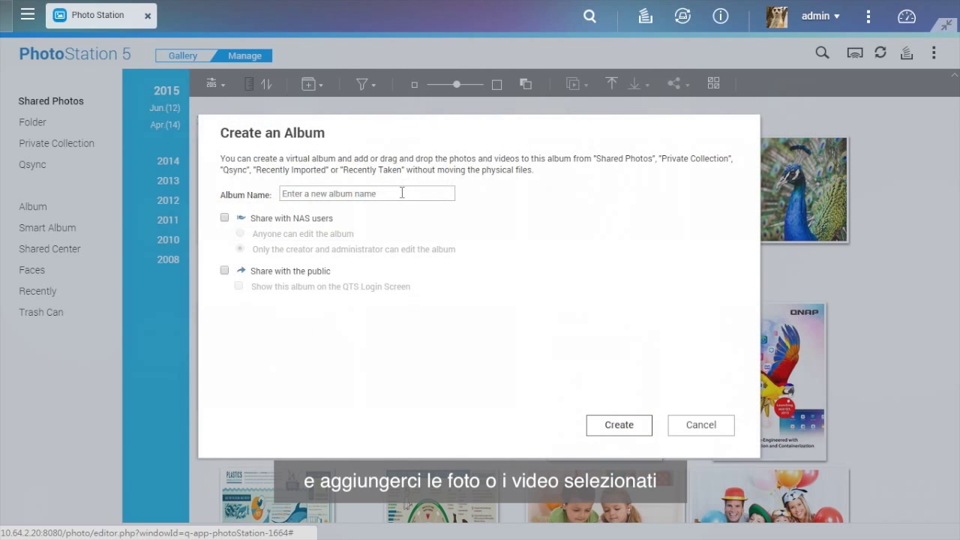
{"action": "left_click", "coordinate": [402, 193]}
{"action": "type", "text": "Favorite"}
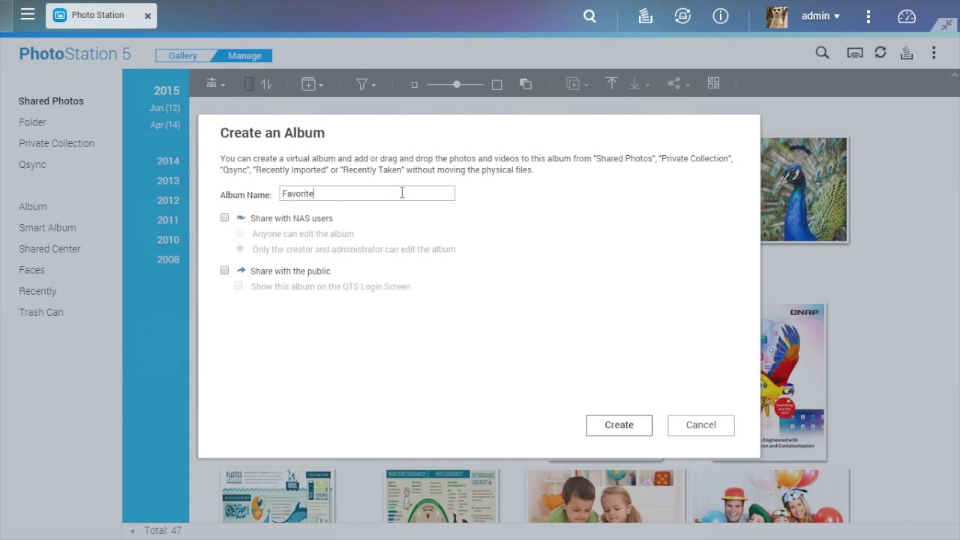
{"action": "left_click", "coordinate": [640, 425]}
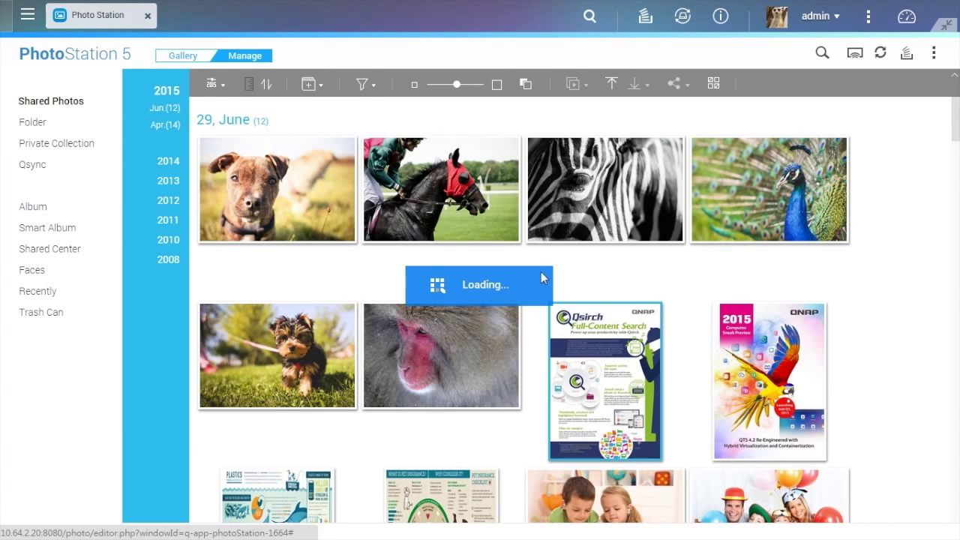
- Drop the selected dog, horse and zebra photos into Favorite, then open that album
{"action": "left_click", "coordinate": [315, 188]}
{"action": "left_click", "coordinate": [495, 182]}
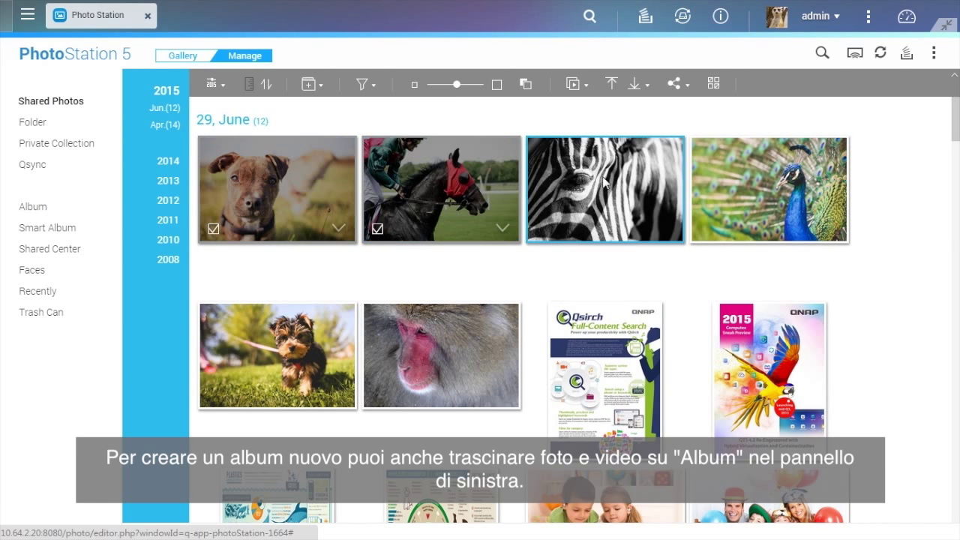
{"action": "left_click", "coordinate": [600, 187]}
{"action": "left_click_drag", "start_coordinate": [429, 184], "coordinate": [99, 206]}
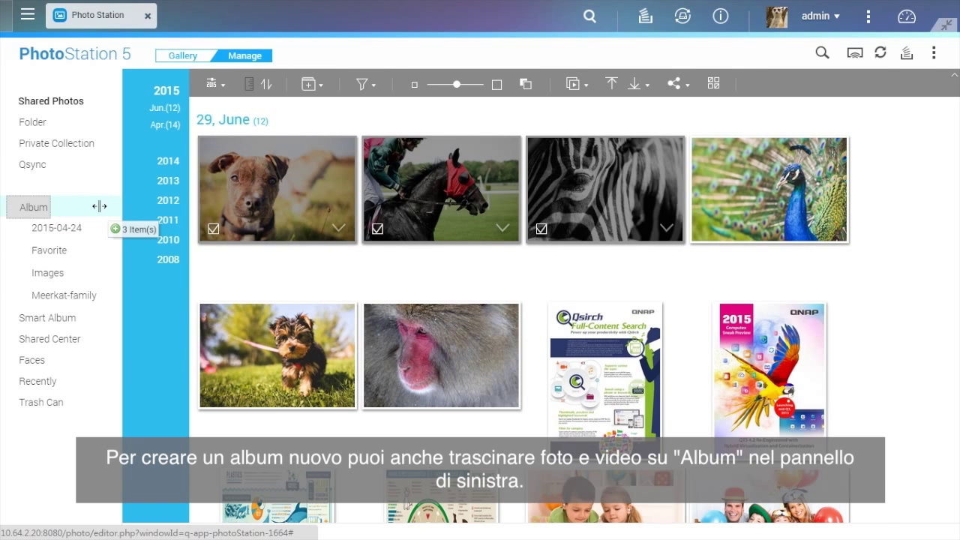
{"action": "left_click_drag", "start_coordinate": [99, 206], "coordinate": [100, 249]}
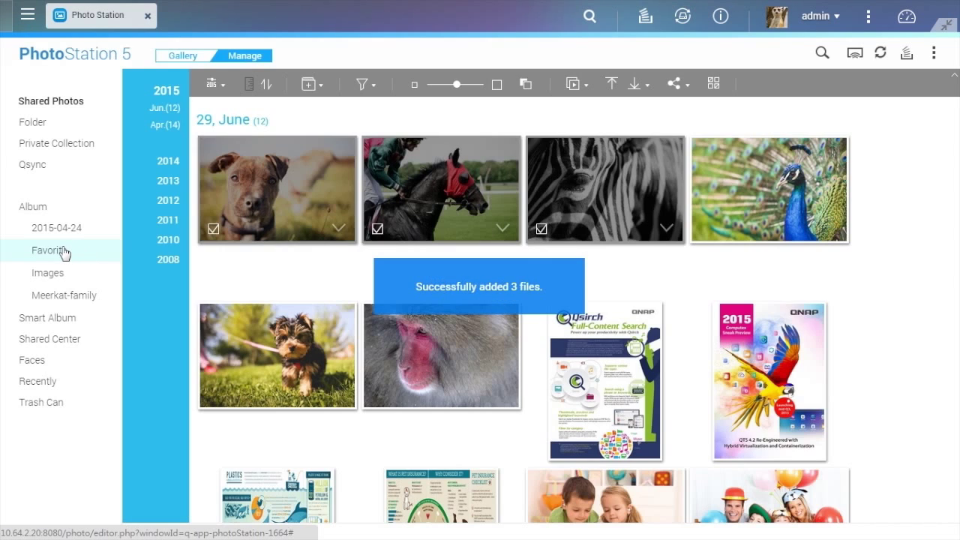
{"action": "left_click", "coordinate": [63, 251]}
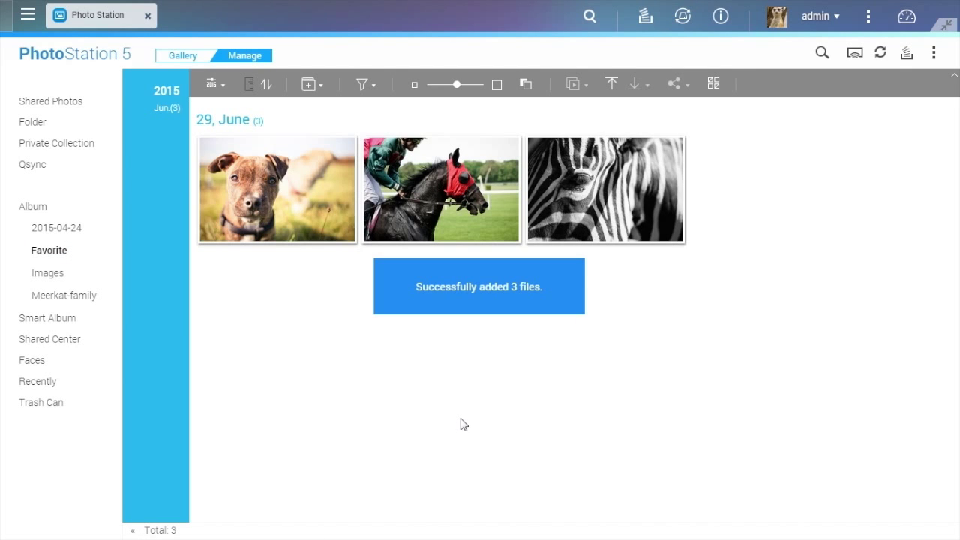
- In Folder view, make an 'Animal' album from the Animal folder inside Multimedia
{"action": "left_click", "coordinate": [71, 123]}
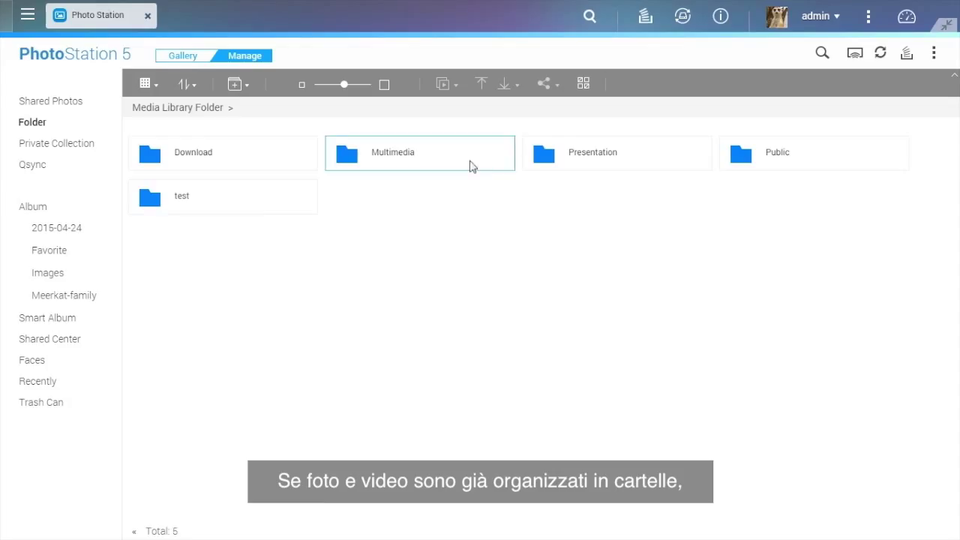
{"action": "double_click", "coordinate": [469, 160]}
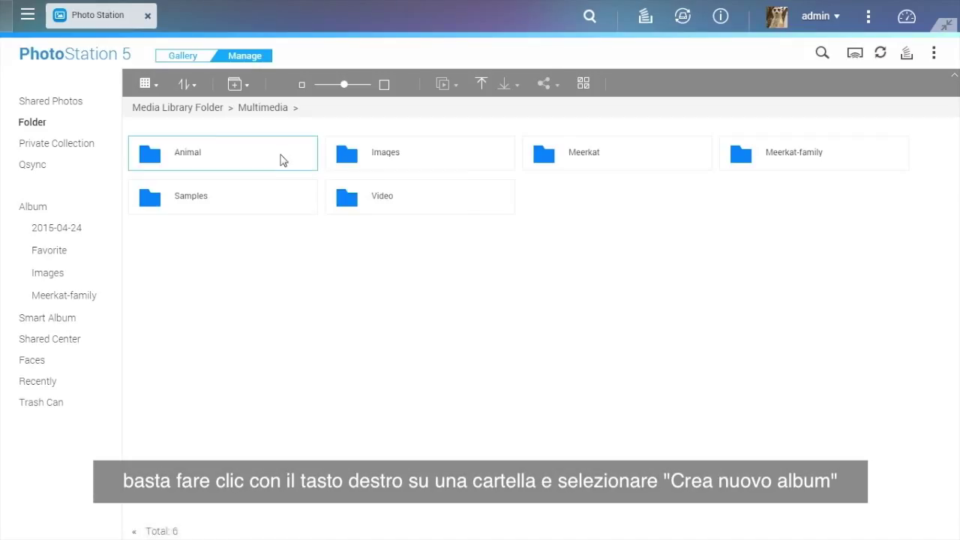
{"action": "right_click", "coordinate": [282, 160]}
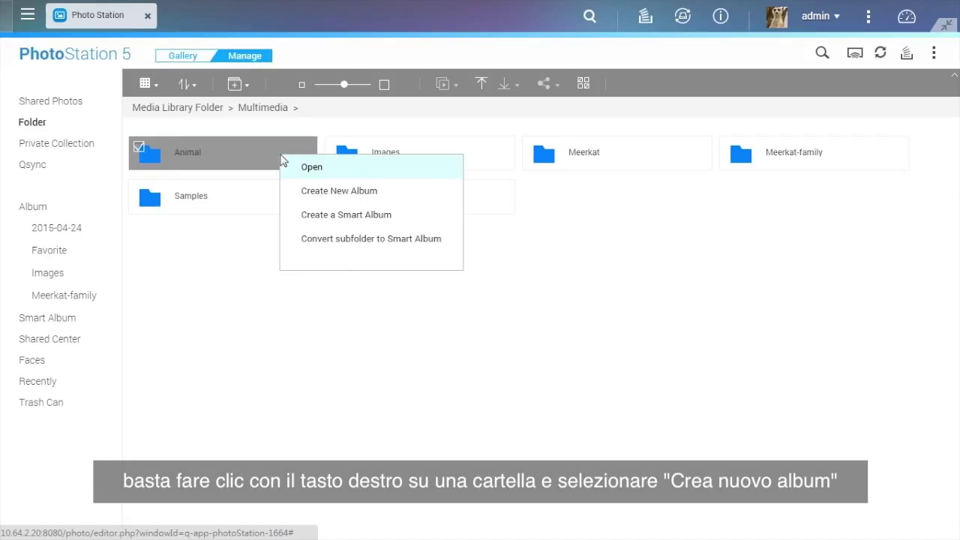
{"action": "left_click", "coordinate": [440, 192]}
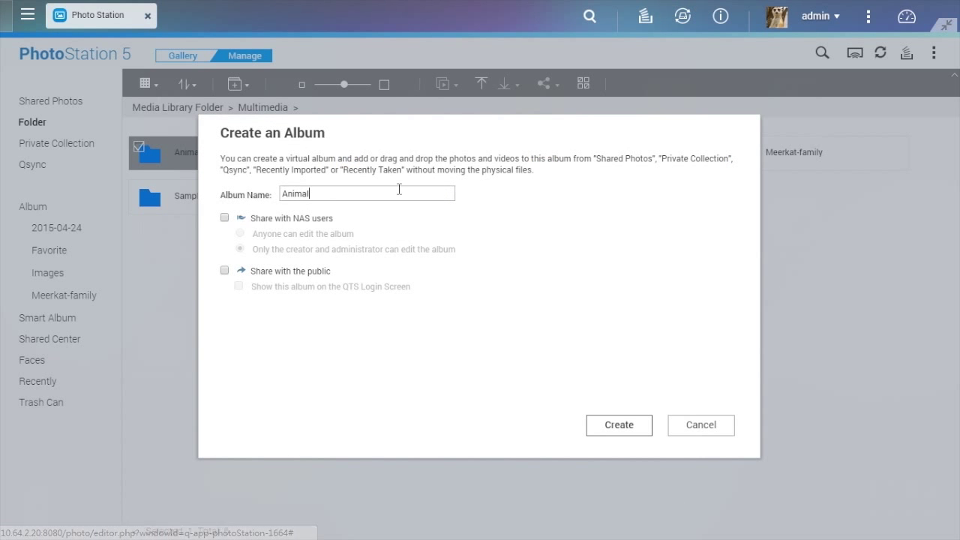
{"action": "left_click", "coordinate": [635, 430]}
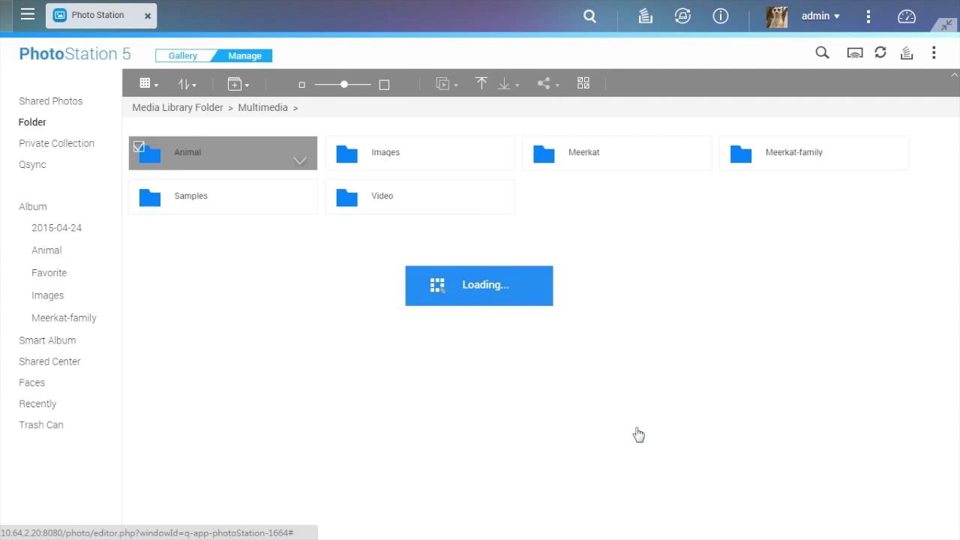
- Start a new smart album from the Smart Album section, with its name field focused
{"action": "left_click", "coordinate": [99, 343]}
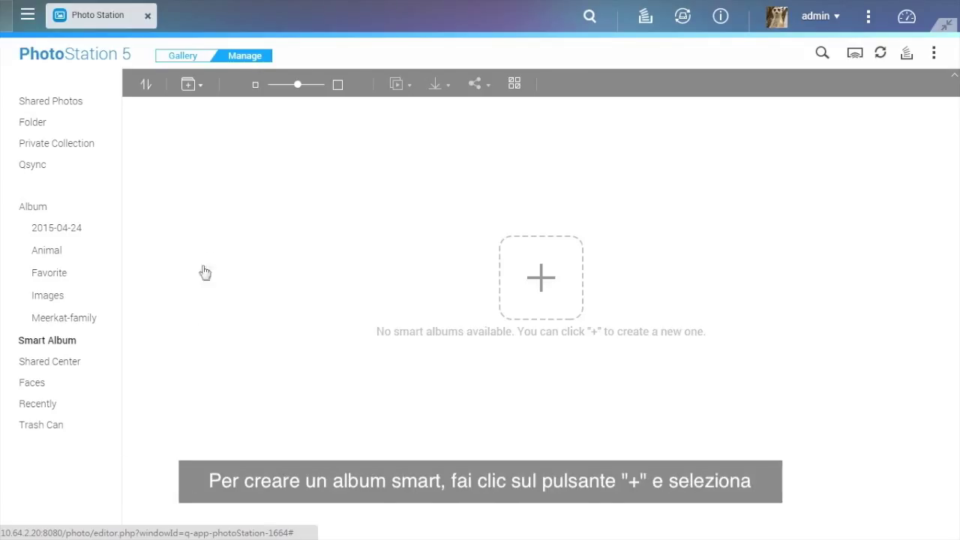
{"action": "left_click", "coordinate": [201, 88]}
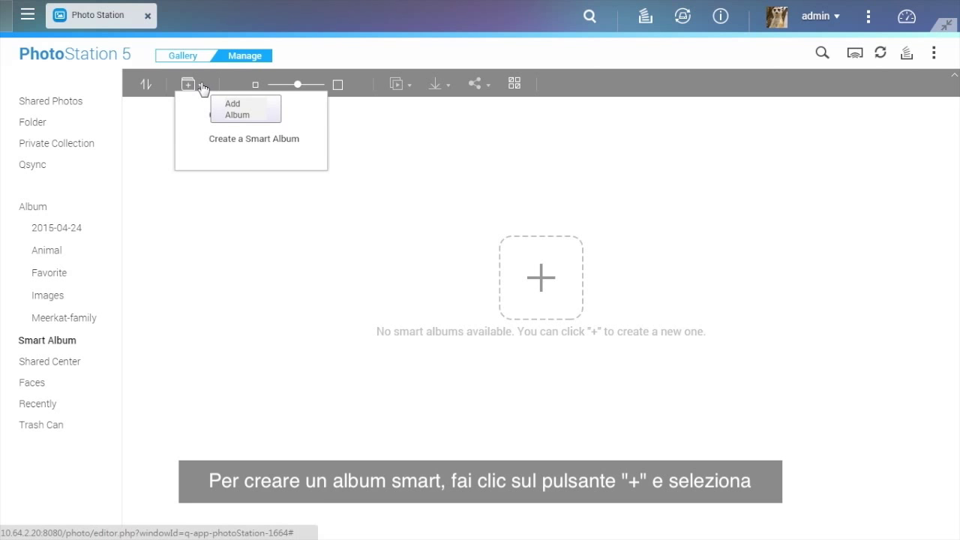
{"action": "left_click", "coordinate": [317, 145]}
{"action": "left_click", "coordinate": [322, 192]}
{"action": "type", "text": "0629"}
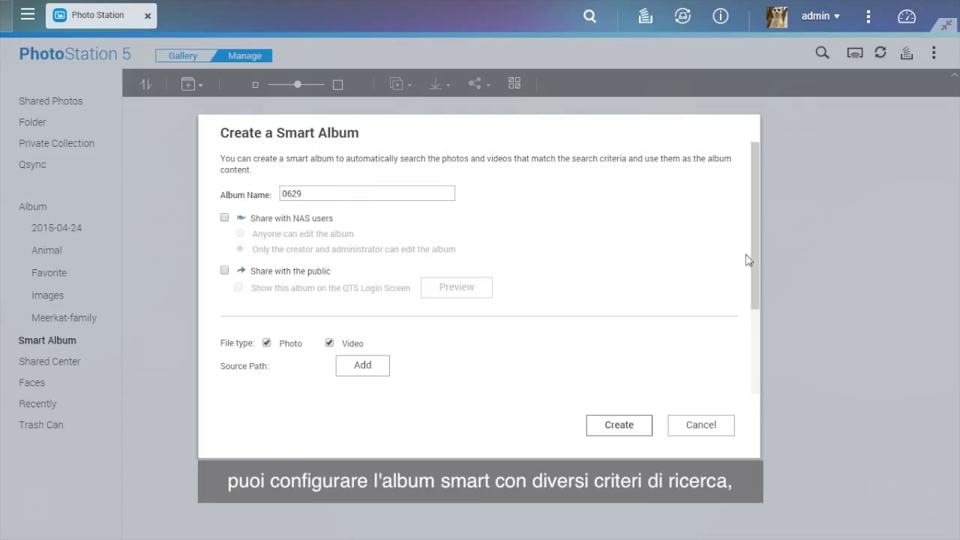
- Create the '0629' smart album as Today in history with taken date June 29
{"action": "left_click_drag", "start_coordinate": [756, 254], "coordinate": [743, 344]}
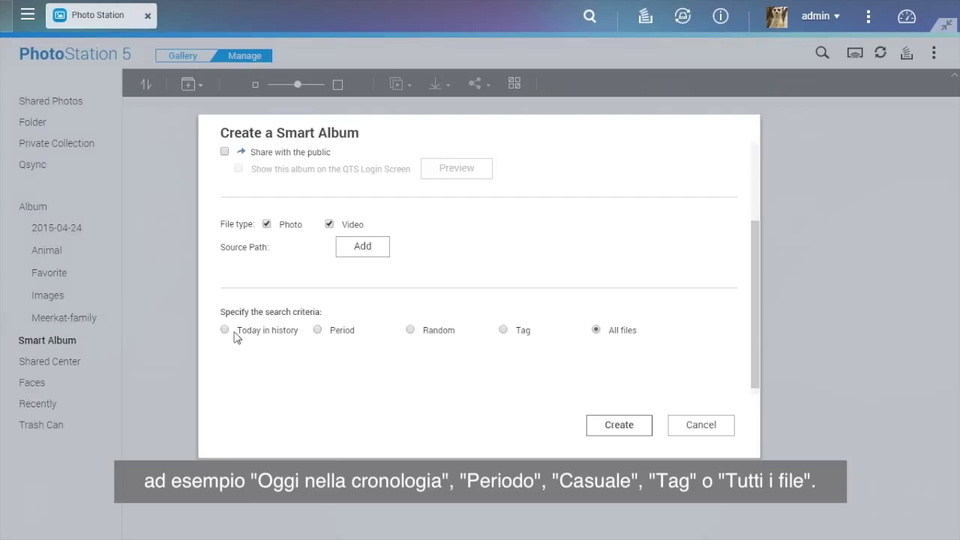
{"action": "left_click", "coordinate": [255, 332]}
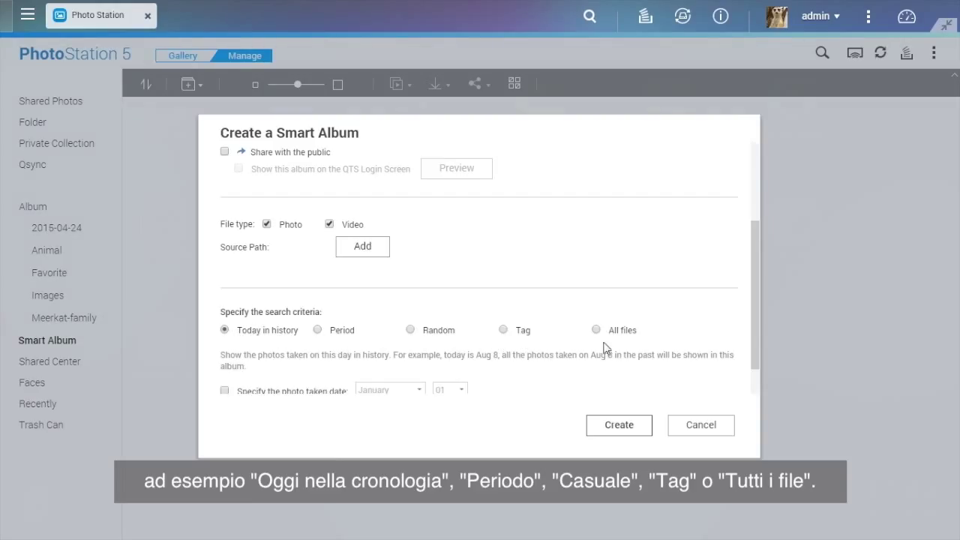
{"action": "scroll", "coordinate": [315, 386], "scroll_direction": "down", "scroll_amount": 2}
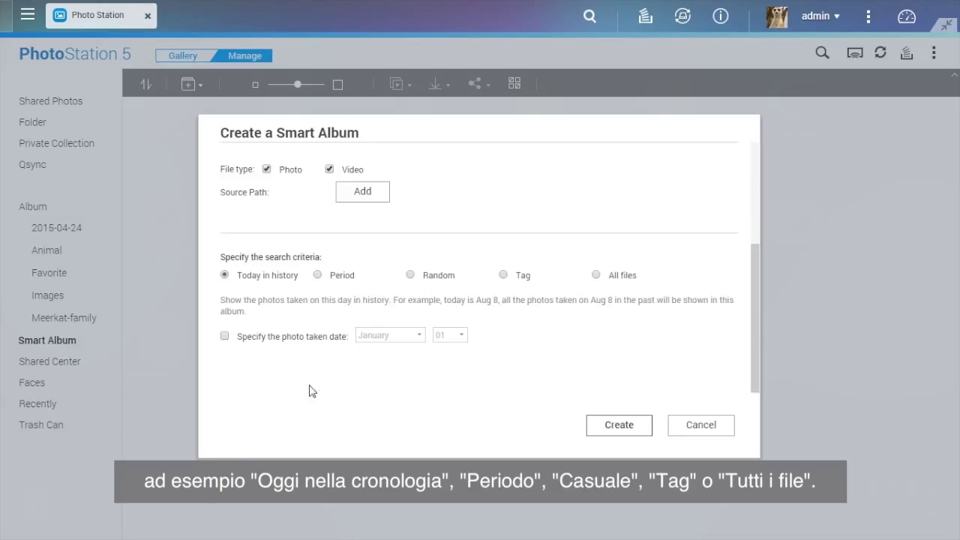
{"action": "left_click", "coordinate": [286, 337]}
{"action": "left_click", "coordinate": [418, 339]}
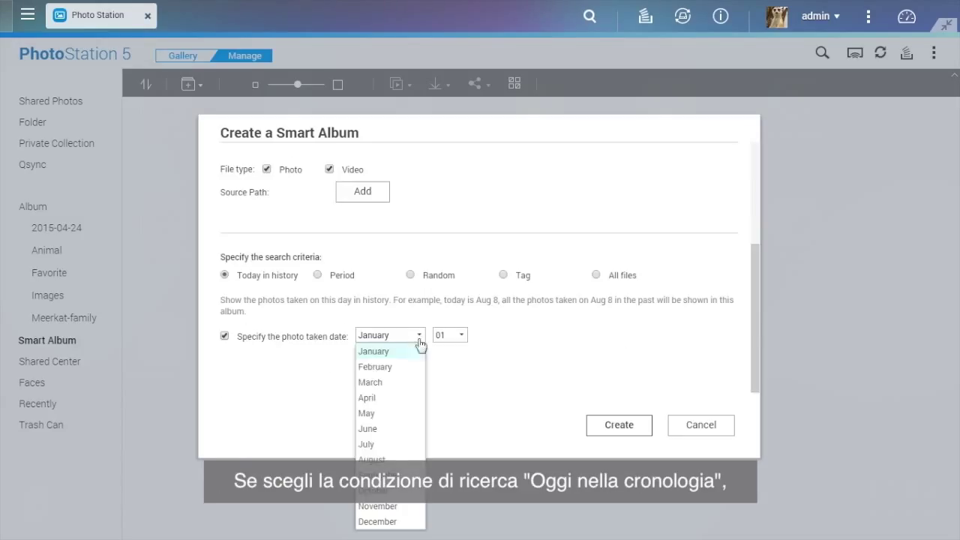
{"action": "left_click", "coordinate": [379, 429]}
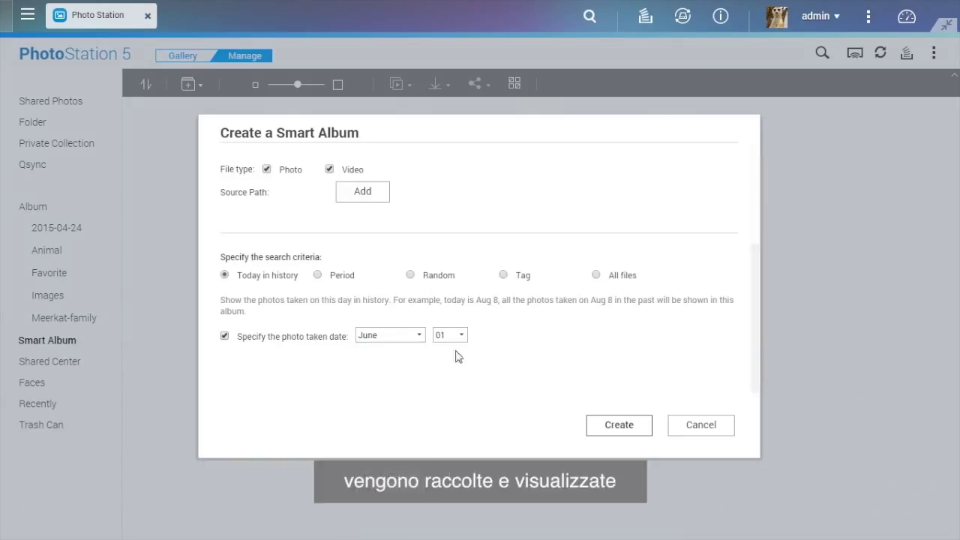
{"action": "left_click", "coordinate": [461, 336]}
{"action": "scroll", "coordinate": [455, 279], "scroll_direction": "down", "scroll_amount": 3}
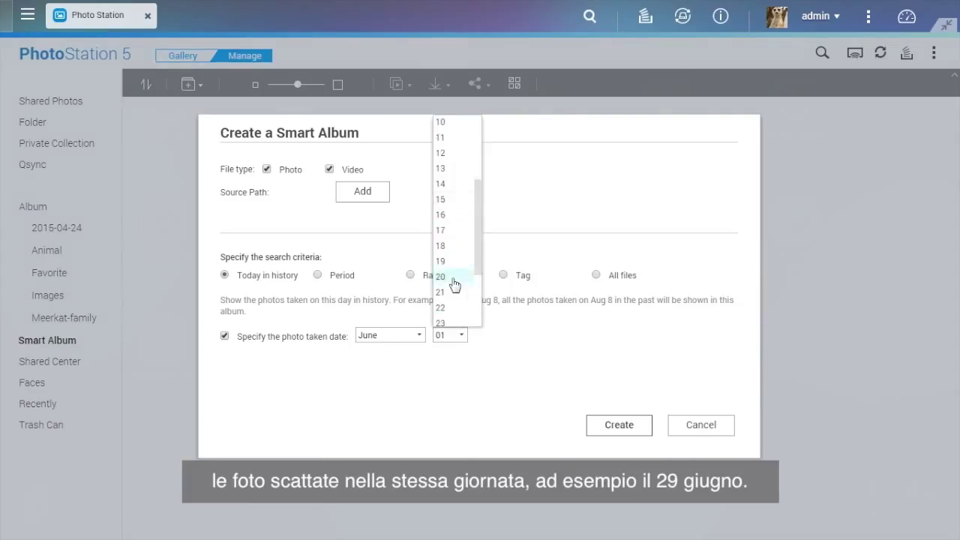
{"action": "scroll", "coordinate": [453, 285], "scroll_direction": "down", "scroll_amount": 2}
{"action": "left_click", "coordinate": [460, 308]}
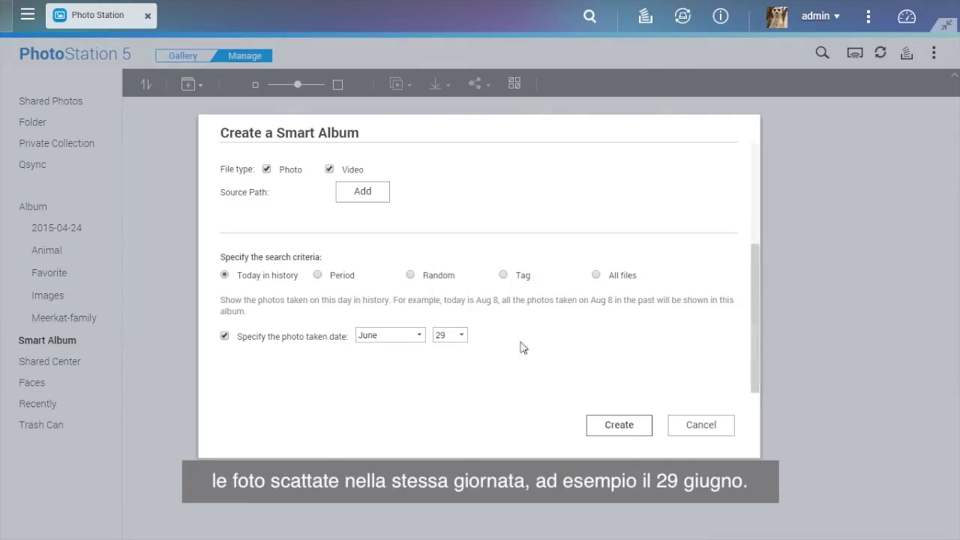
{"action": "left_click", "coordinate": [643, 434]}
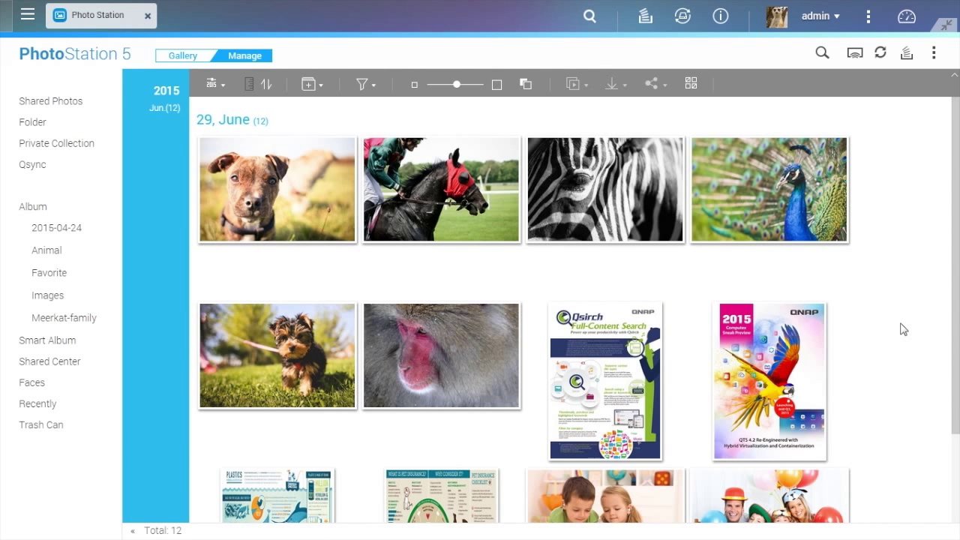
- Scroll to the photo of two children on the rug and view it full-screen
{"action": "scroll", "coordinate": [902, 330], "scroll_direction": "down", "scroll_amount": 3}
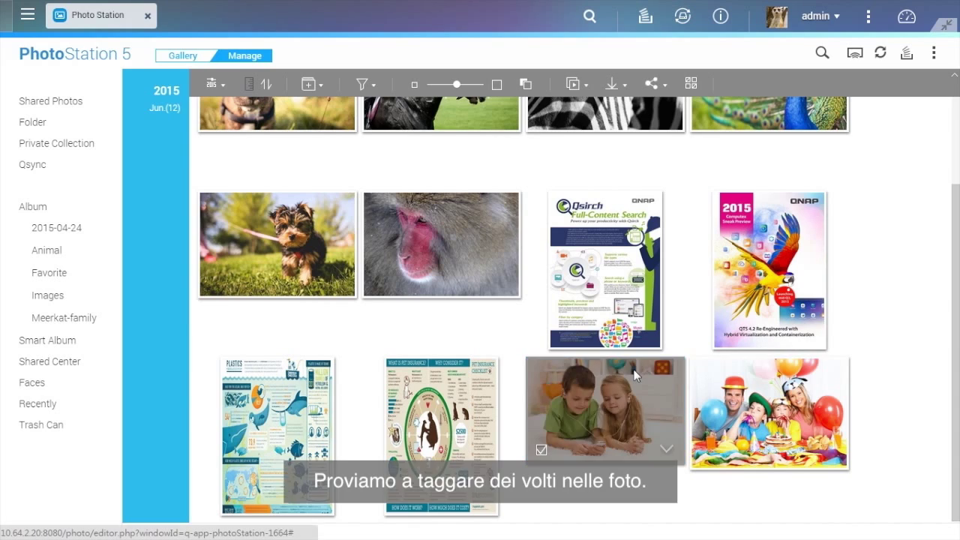
{"action": "left_click", "coordinate": [632, 371]}
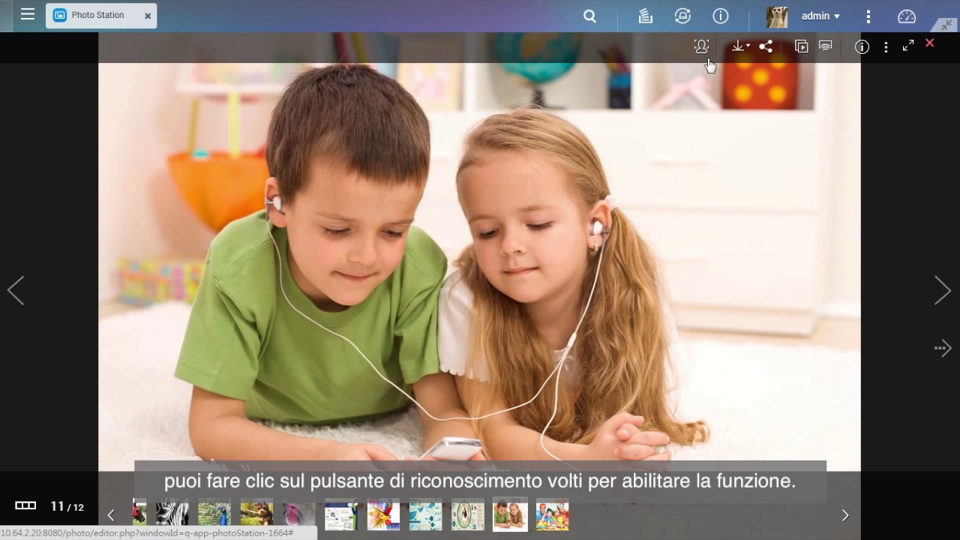
- Run face detection on the photo and name the boy's face 'Woody'
{"action": "left_click", "coordinate": [703, 51]}
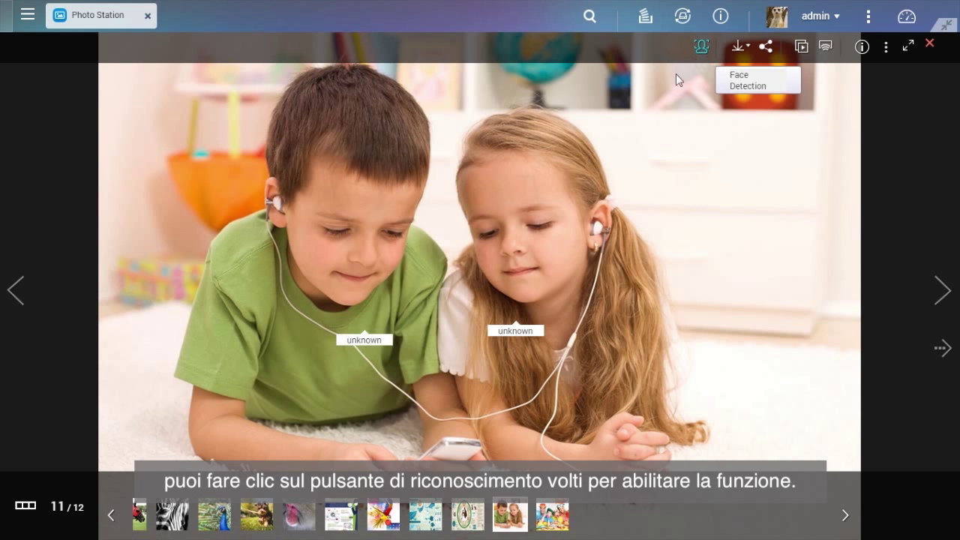
{"action": "left_click", "coordinate": [362, 341]}
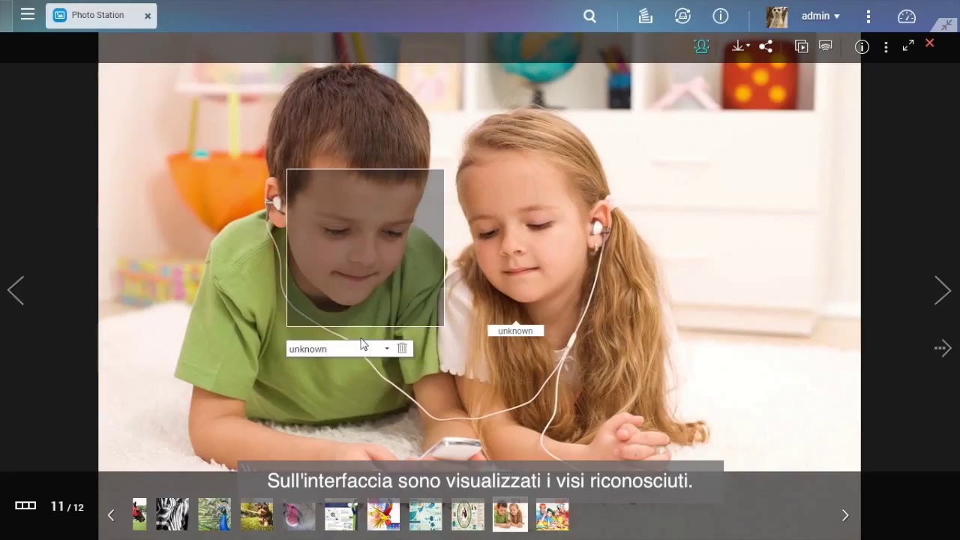
{"action": "key", "text": "shift+Left"}
{"action": "key", "text": "shift+Left"}
{"action": "key", "text": "shift+Home"}
{"action": "type", "text": "W"}
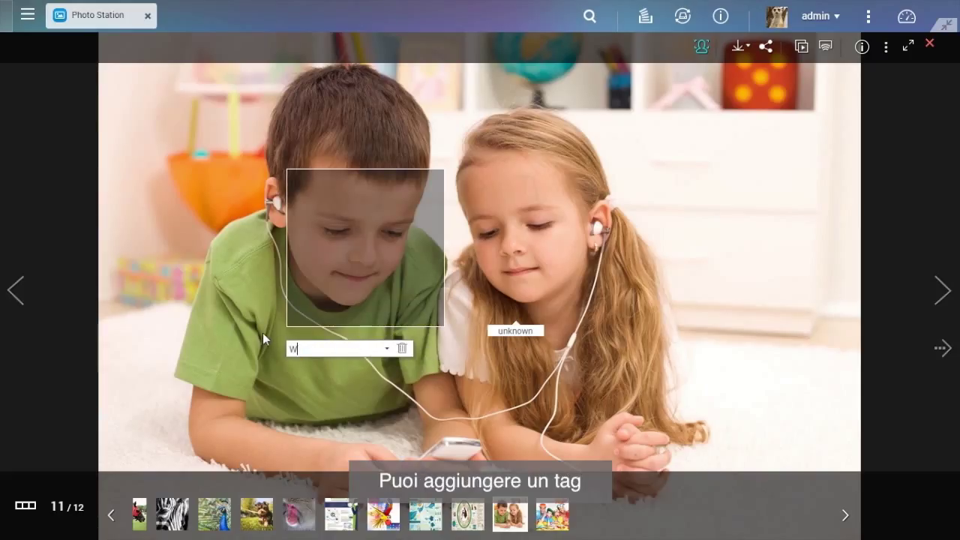
{"action": "type", "text": "oody"}
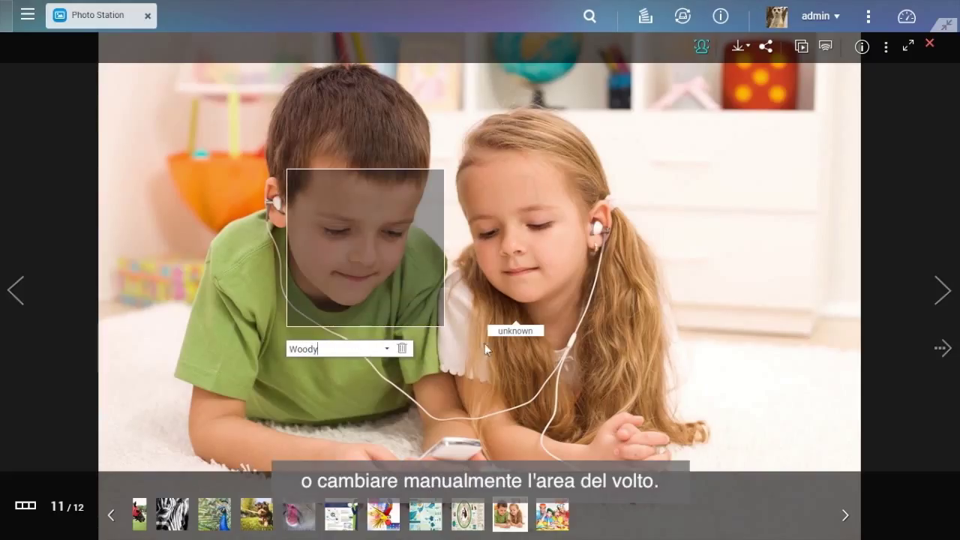
- Begin naming the girl's face, replacing the unknown label with 'El'
{"action": "left_click", "coordinate": [510, 330]}
{"action": "key", "text": "shift+Home"}
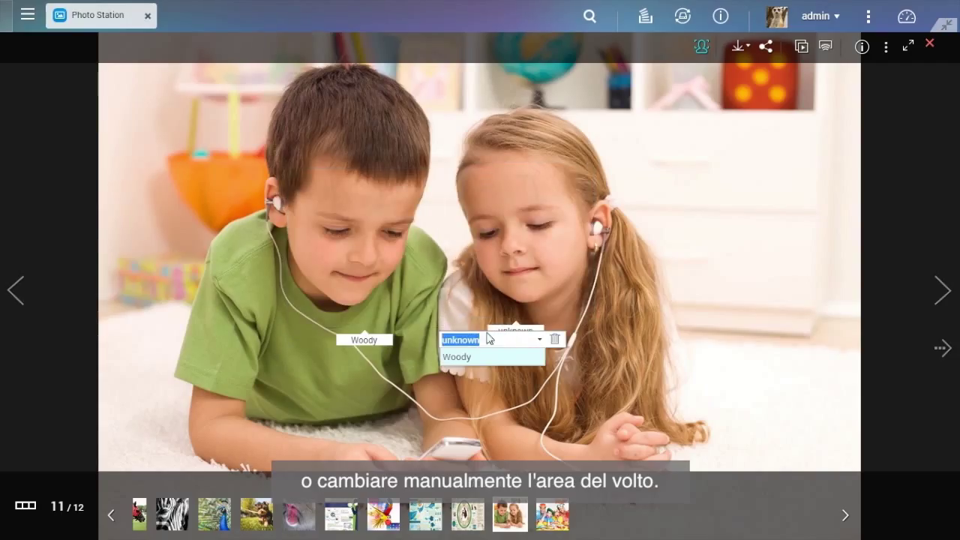
{"action": "type", "text": "El"}
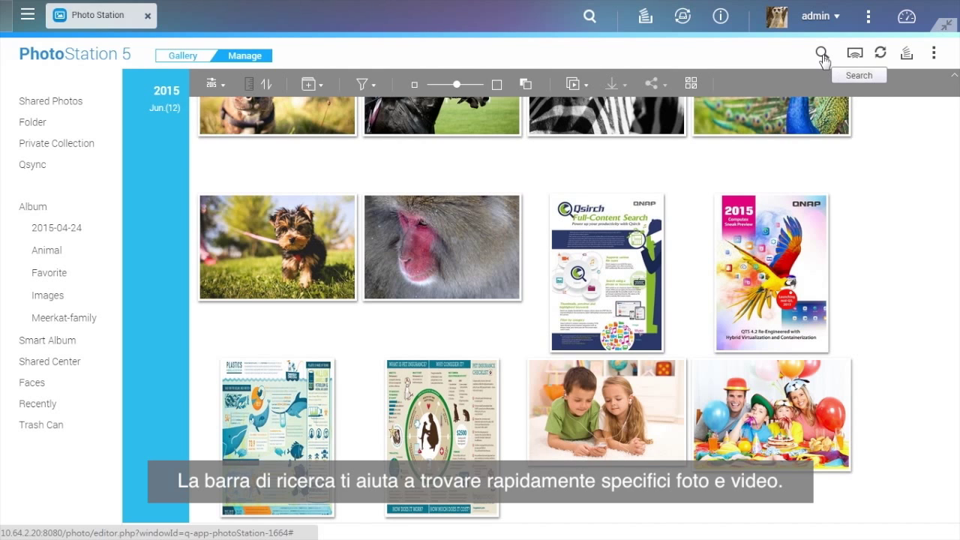
{"action": "left_click", "coordinate": [821, 54]}
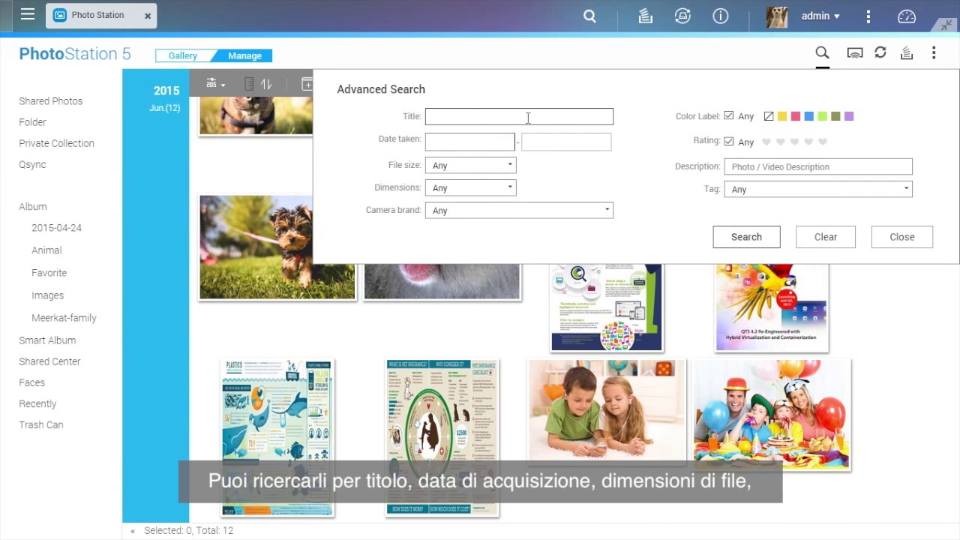
{"action": "left_click", "coordinate": [493, 143]}
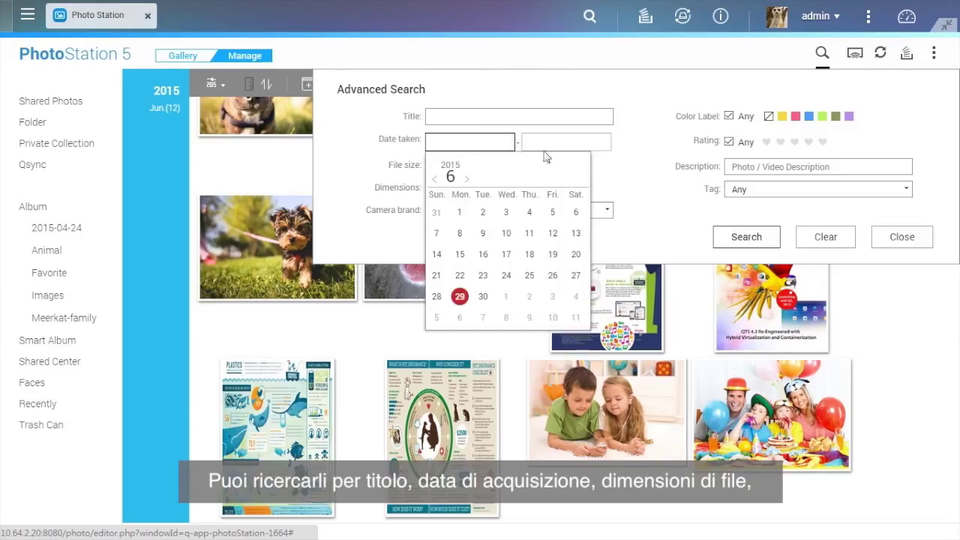
{"action": "left_click", "coordinate": [607, 169]}
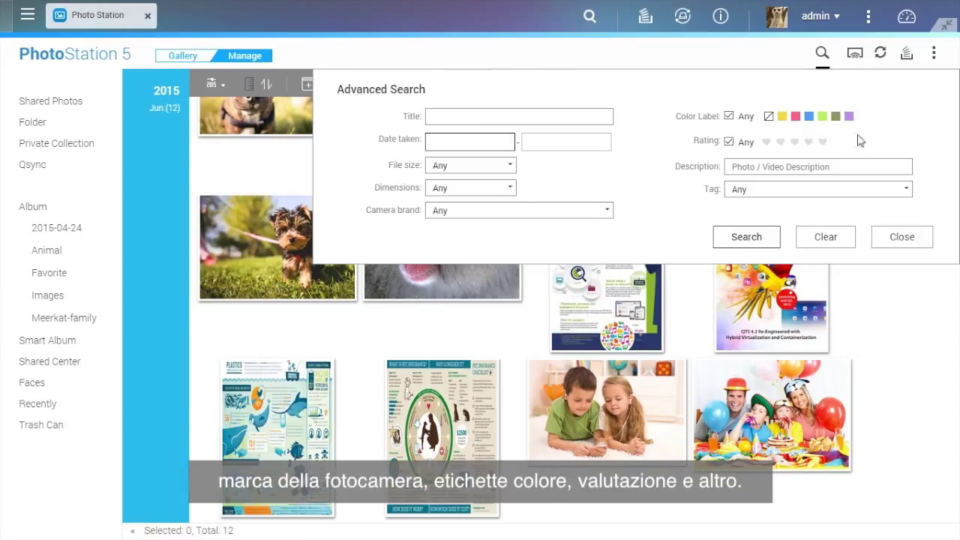
{"action": "left_click", "coordinate": [852, 189]}
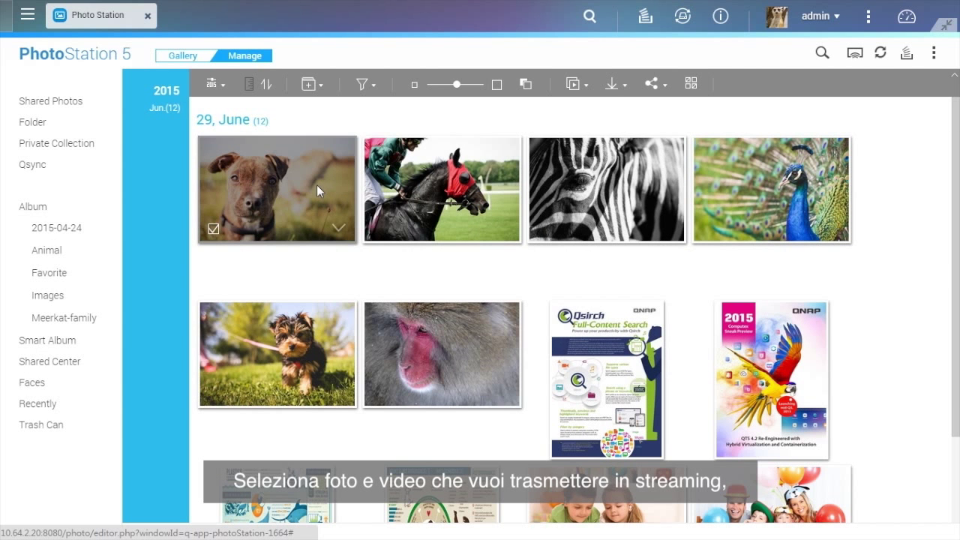
{"action": "right_click", "coordinate": [318, 186]}
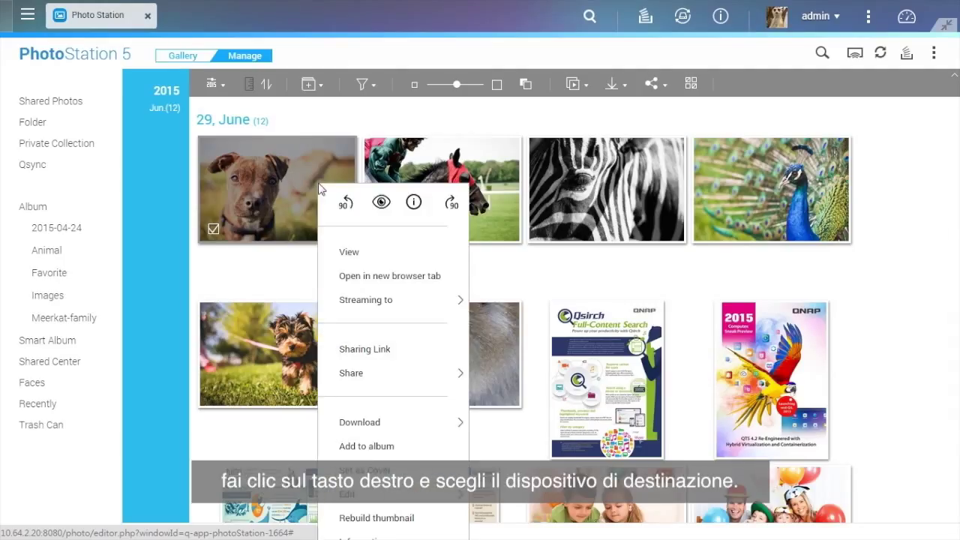
{"action": "mouse_move", "coordinate": [366, 300]}
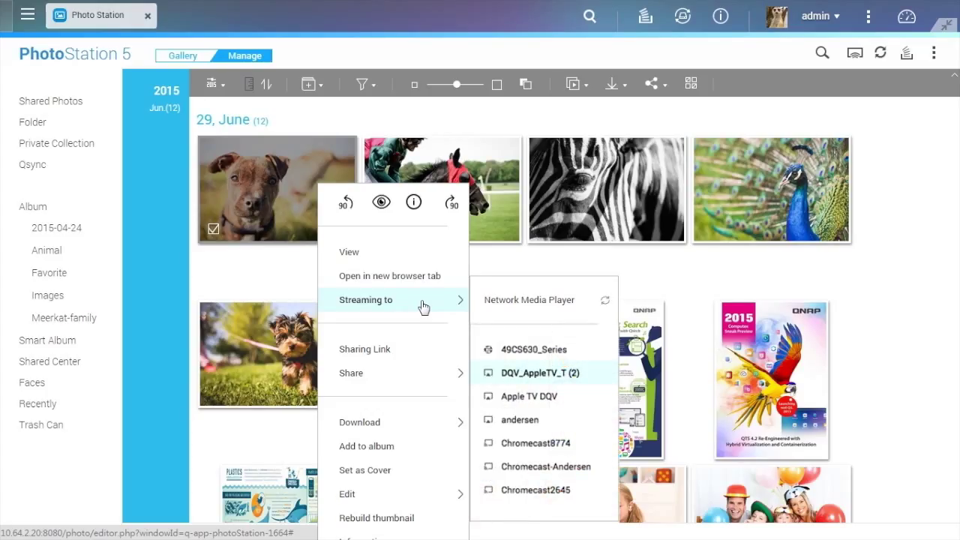
{"action": "left_click", "coordinate": [467, 167]}
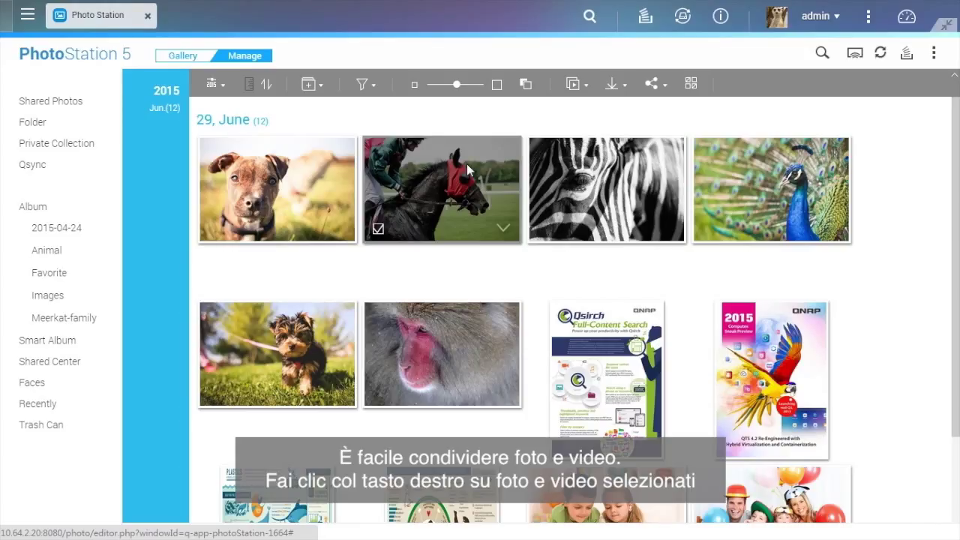
- Share the horse photo to a social network, opening the Sharing Cart
{"action": "left_click", "coordinate": [649, 86]}
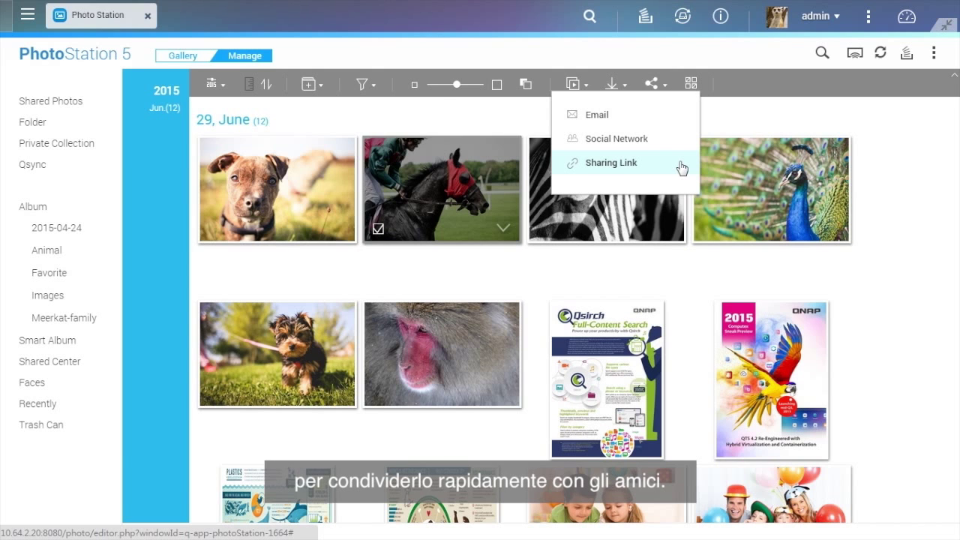
{"action": "left_click", "coordinate": [681, 142]}
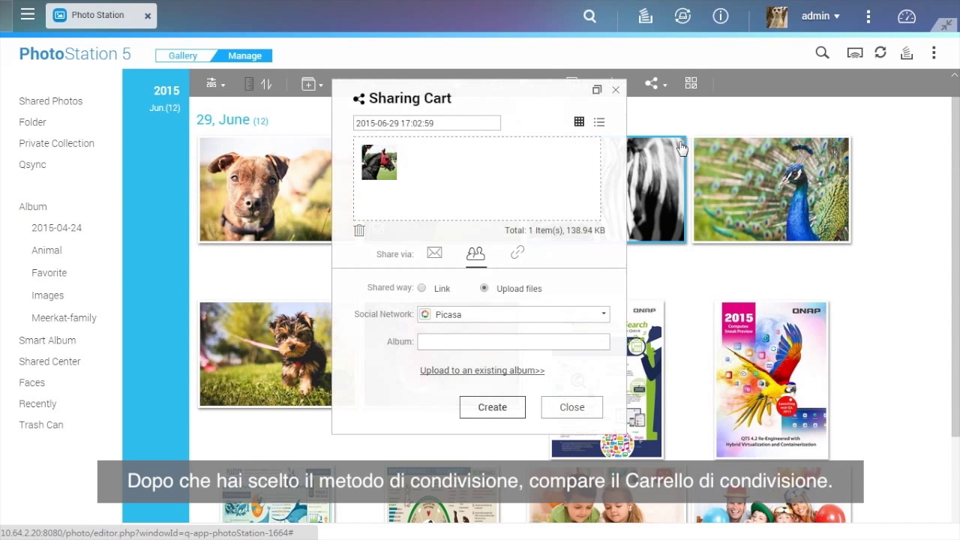
- Add the dog and peacock photos to the cart and list available social networks
{"action": "left_click_drag", "start_coordinate": [311, 166], "coordinate": [424, 158]}
{"action": "left_click_drag", "start_coordinate": [772, 187], "coordinate": [465, 171]}
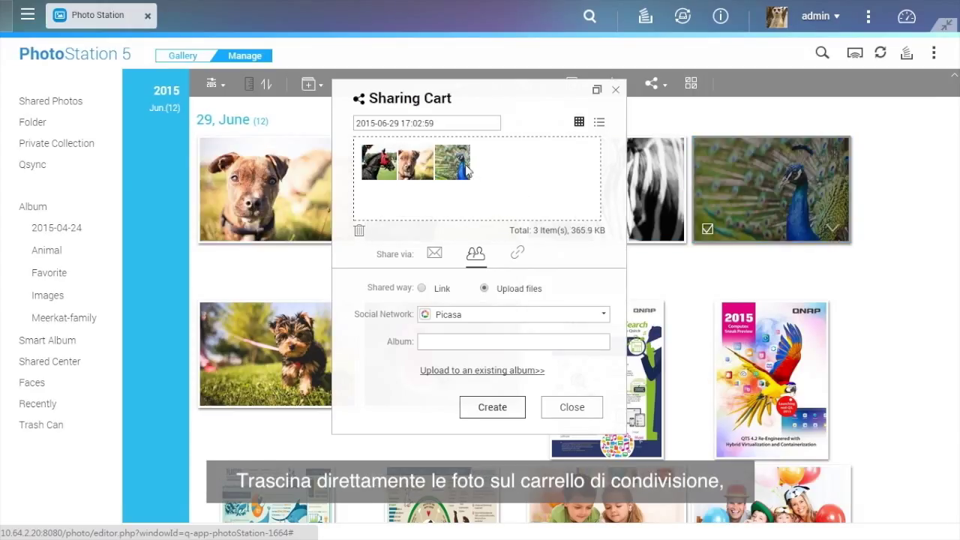
{"action": "left_click", "coordinate": [520, 315]}
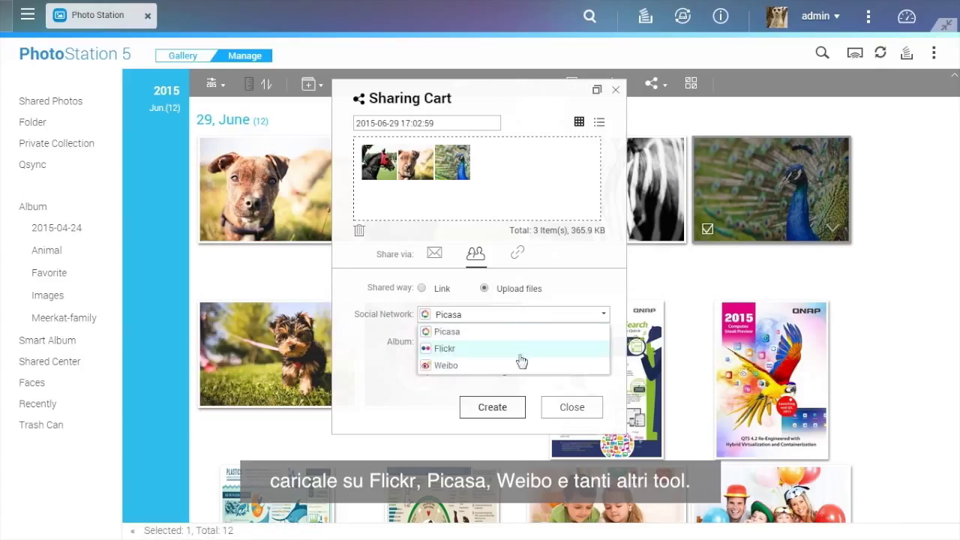
- Show the Social Network Binding tab in Photo Station Settings, with Facebook linked
{"action": "left_click", "coordinate": [933, 54]}
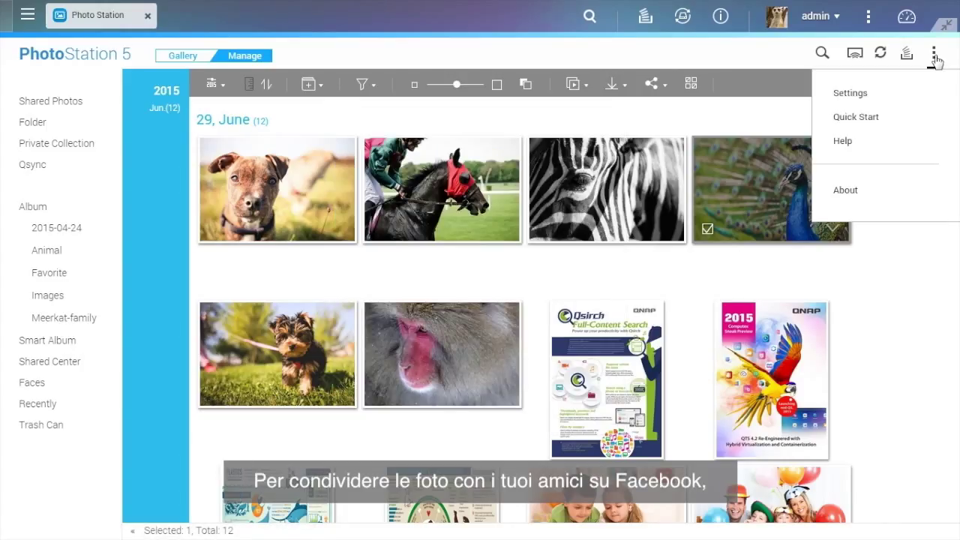
{"action": "left_click", "coordinate": [928, 95]}
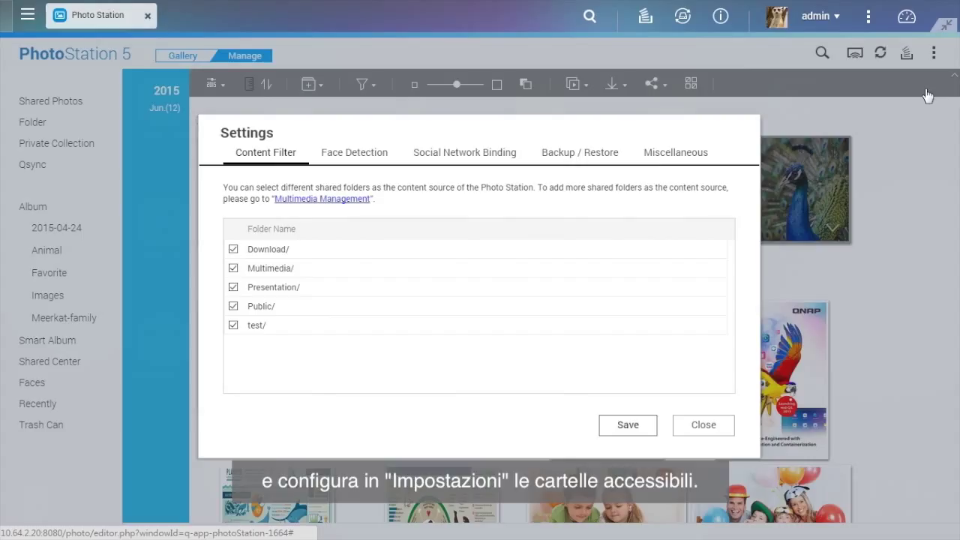
{"action": "left_click", "coordinate": [450, 156]}
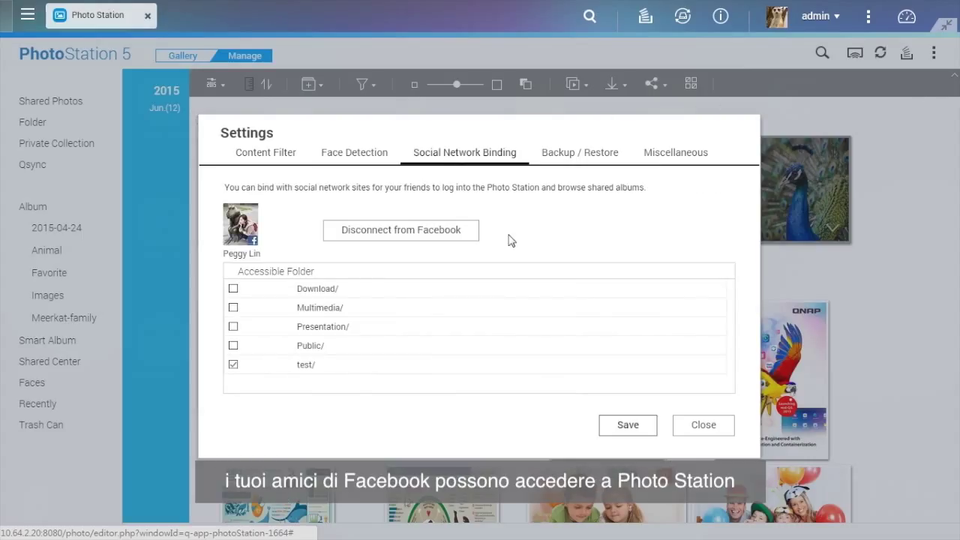